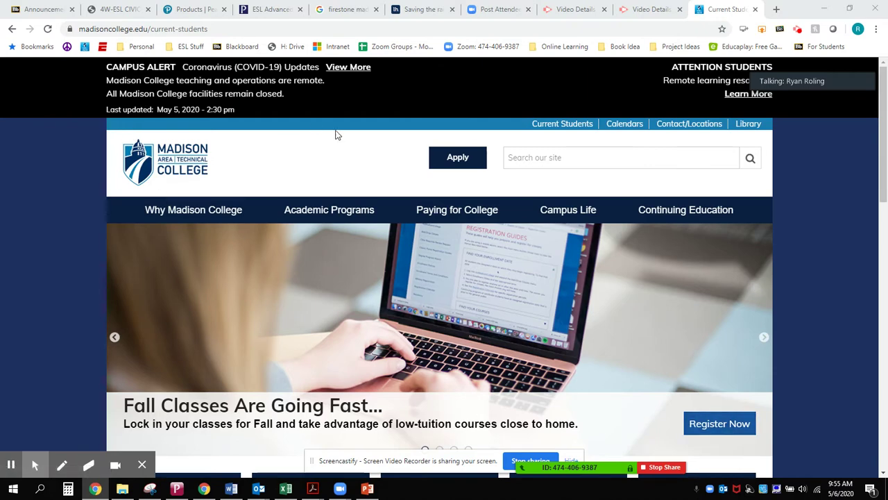
Open the Current Students page and scroll down to its MyMadison College quick link
{"action": "left_click", "coordinate": [566, 128]}
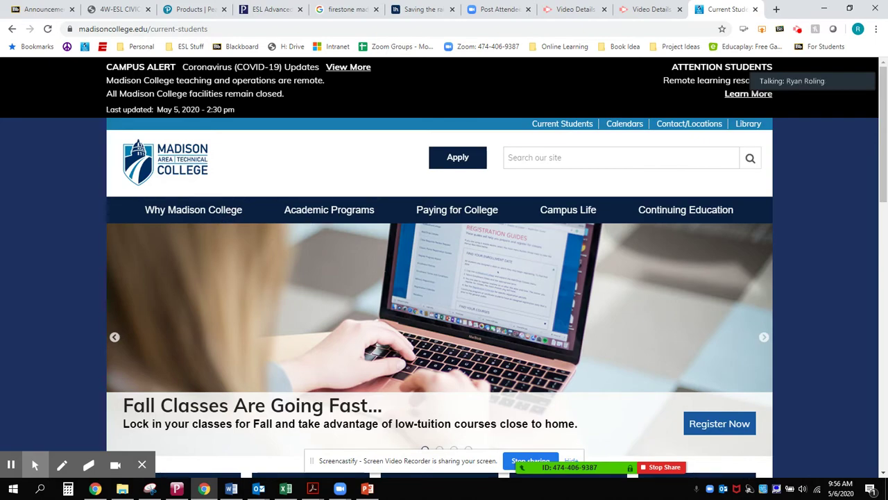
{"action": "scroll", "coordinate": [444, 278], "scroll_direction": "down", "scroll_amount": 3}
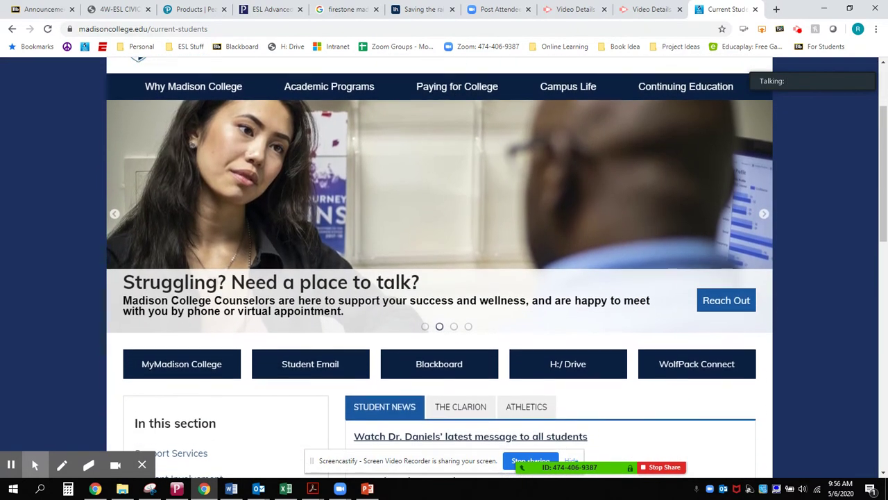
{"action": "scroll", "coordinate": [225, 358], "scroll_direction": "down", "scroll_amount": 1}
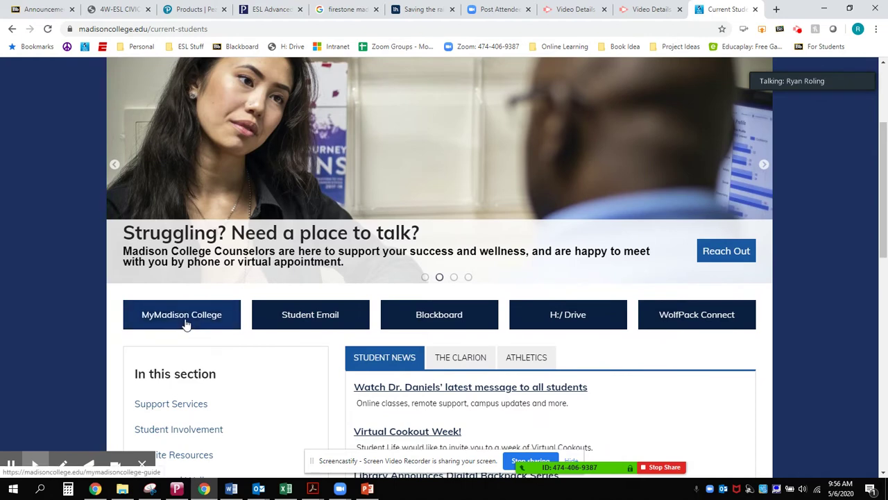
Open the myMadisonCollege guide and sign into the portal with the student username and password
{"action": "left_click", "coordinate": [185, 324]}
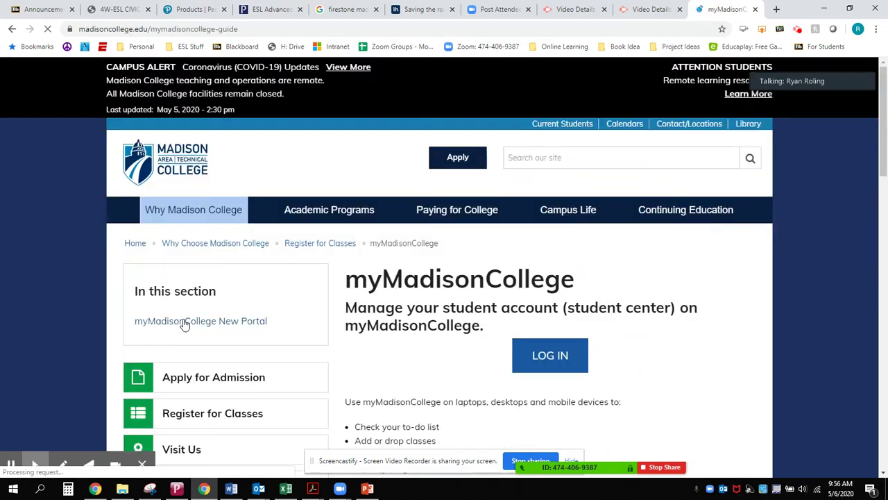
{"action": "left_click", "coordinate": [550, 352]}
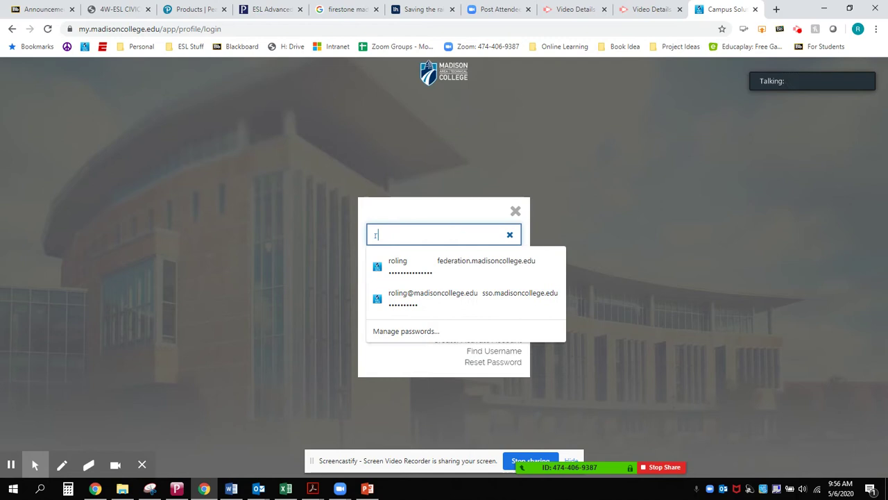
{"action": "type", "text": "roling"}
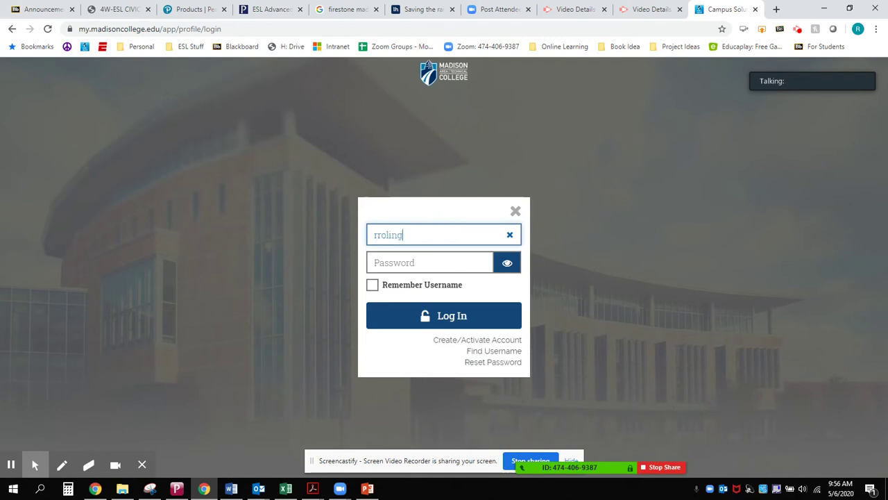
{"action": "key", "text": "Tab"}
{"action": "type", "text": "r"}
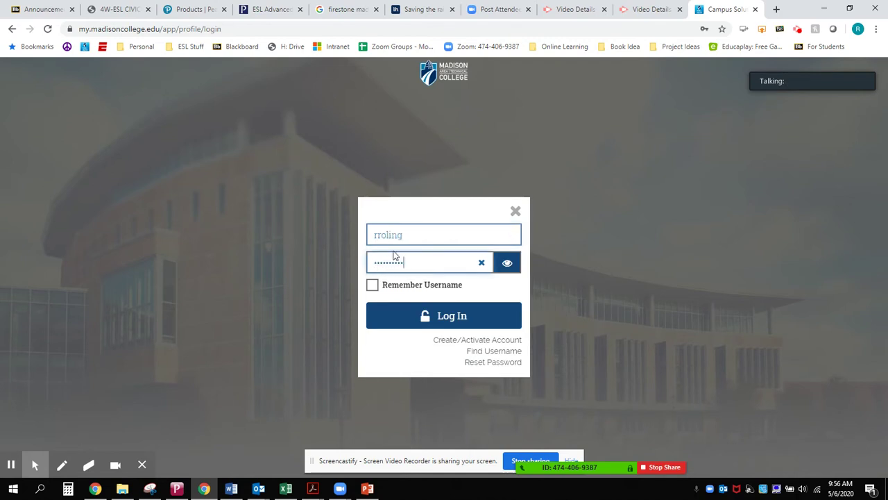
{"action": "left_click", "coordinate": [419, 316]}
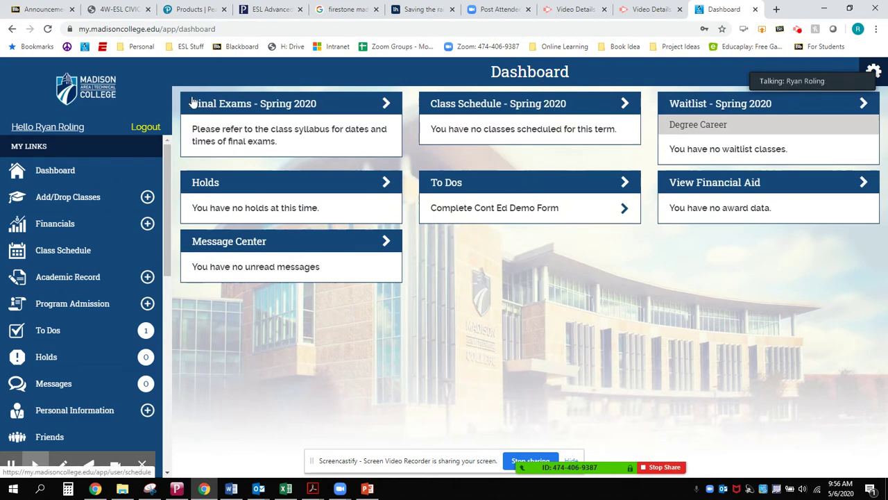
Open Add Classes/Shopping Cart and compare its class numbers with the ESL Civics PDF
{"action": "left_click", "coordinate": [147, 197]}
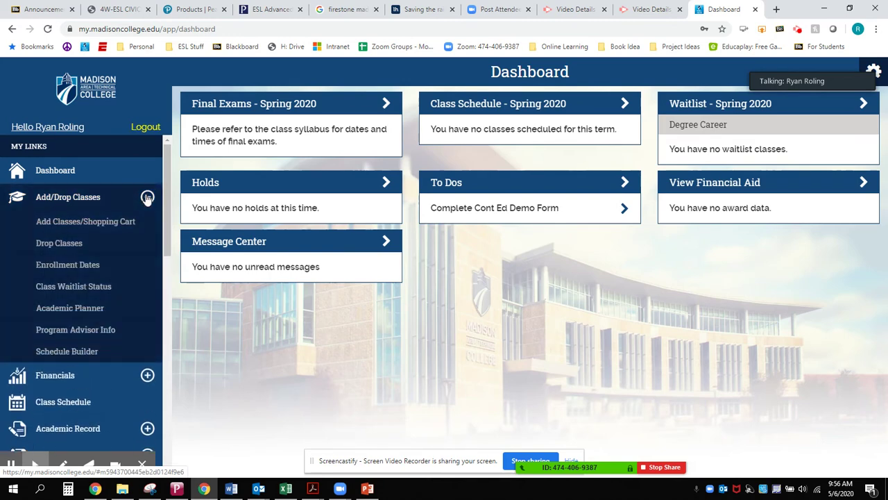
{"action": "left_click", "coordinate": [70, 226]}
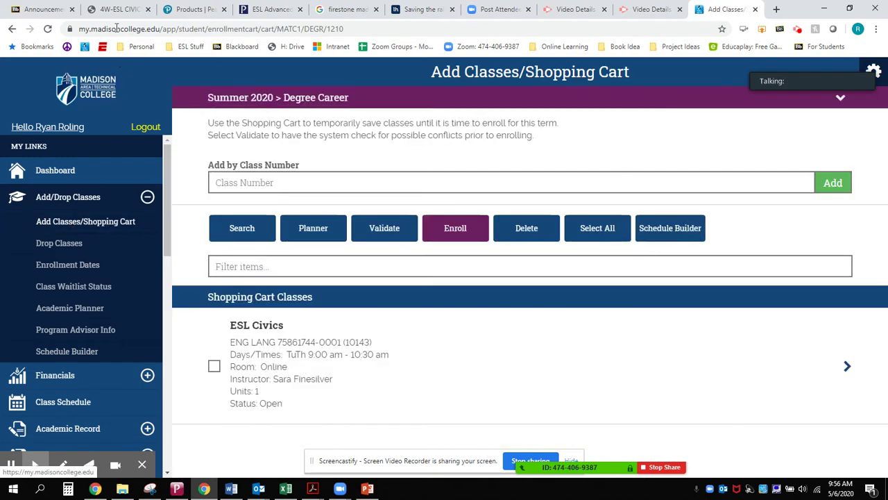
{"action": "left_click", "coordinate": [56, 12]}
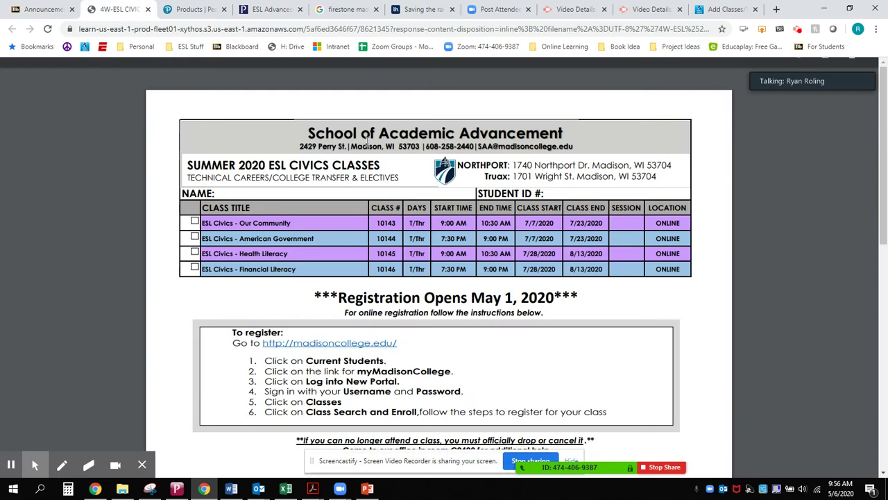
{"action": "scroll", "coordinate": [410, 240], "scroll_direction": "up", "scroll_amount": 3}
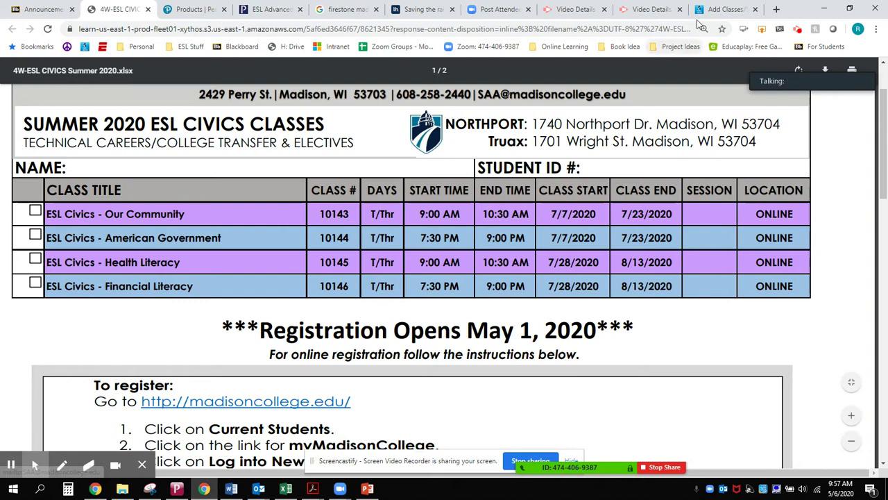
{"action": "left_click", "coordinate": [725, 9]}
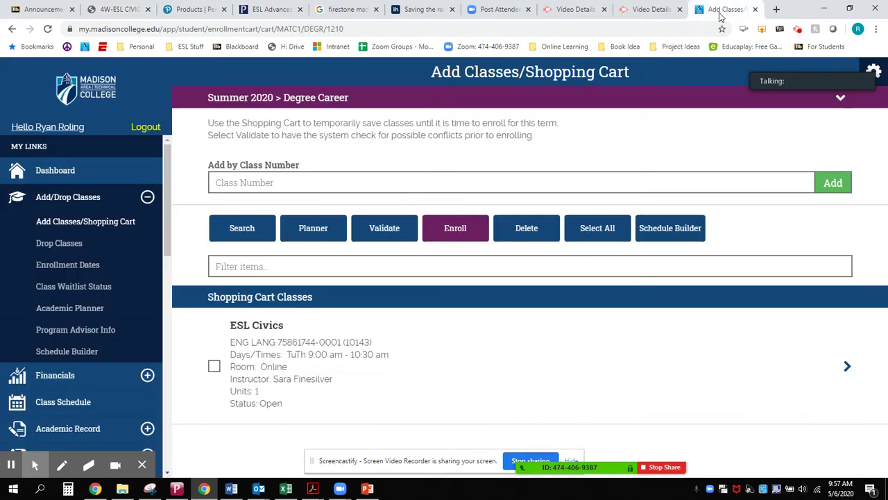
Enter class 10143, toggle the term to Continuing Education and back to Degree Career, then re-enter it
{"action": "left_click", "coordinate": [293, 184]}
{"action": "type", "text": "101"}
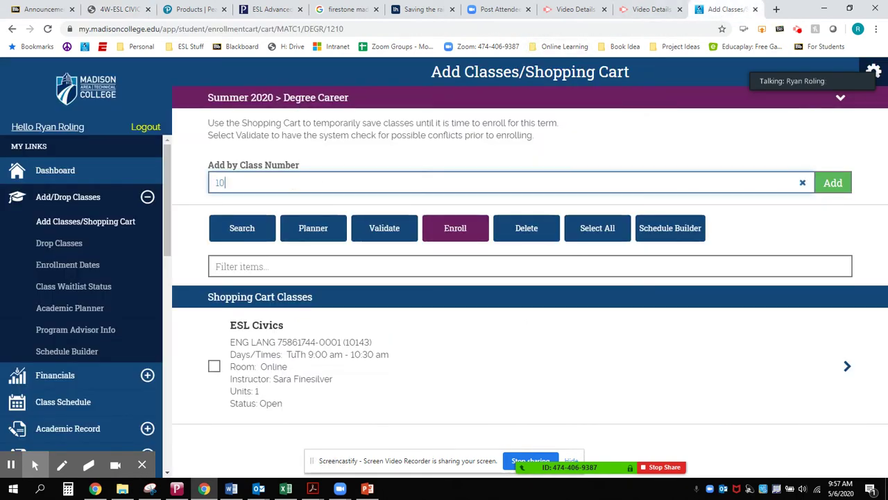
{"action": "type", "text": "43"}
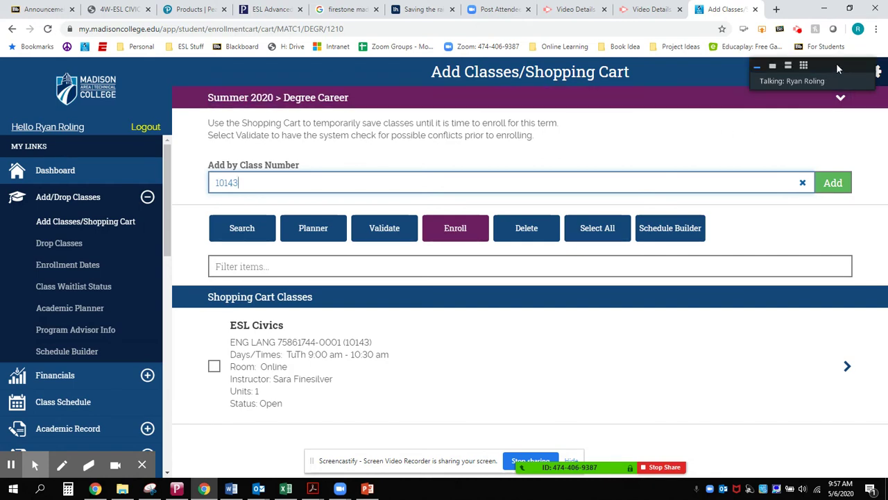
{"action": "left_click", "coordinate": [840, 97]}
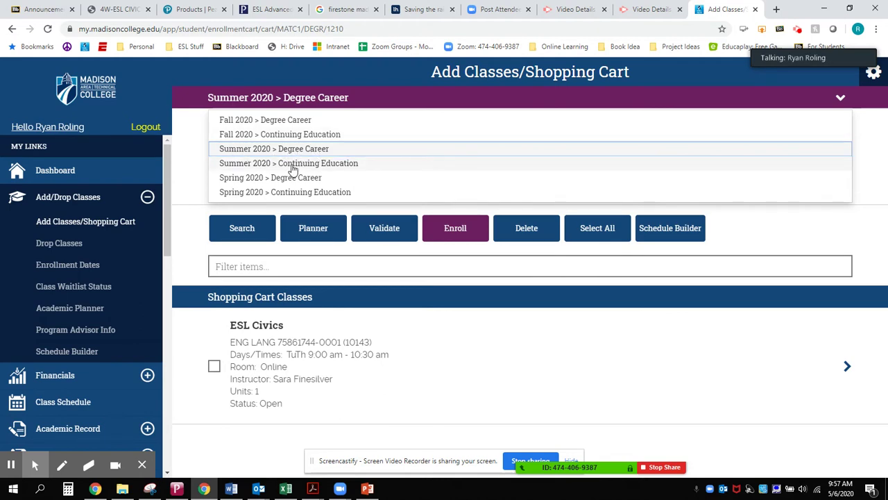
{"action": "left_click", "coordinate": [293, 167]}
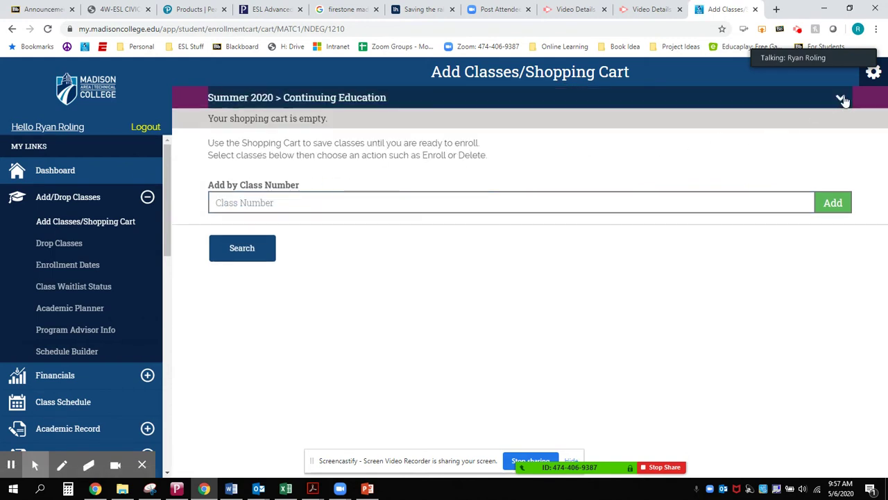
{"action": "left_click", "coordinate": [841, 98]}
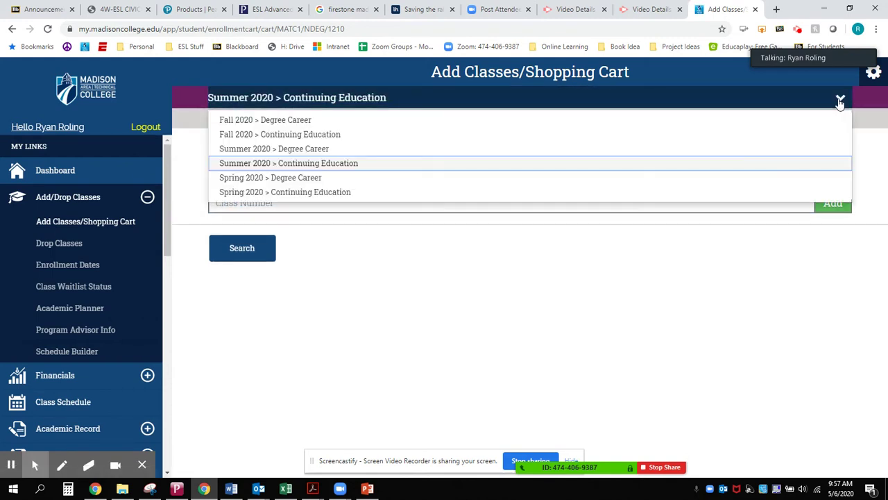
{"action": "left_click", "coordinate": [294, 149]}
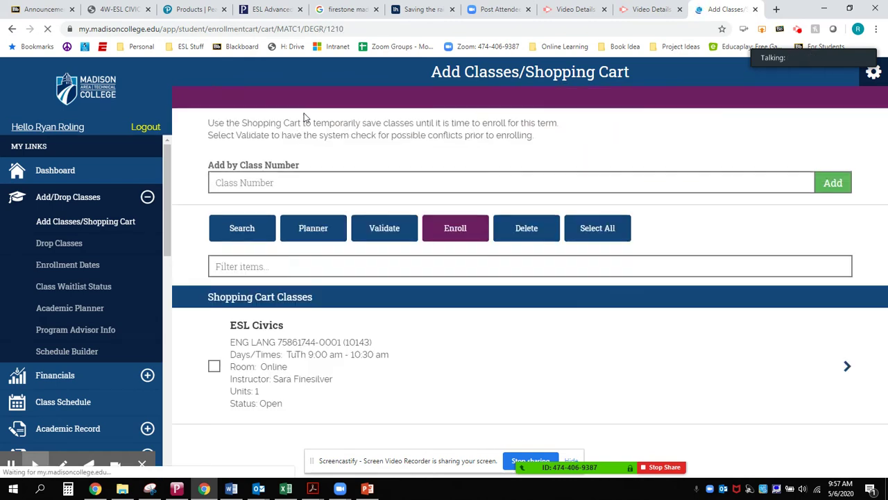
{"action": "left_click", "coordinate": [272, 182]}
{"action": "type", "text": "10143"}
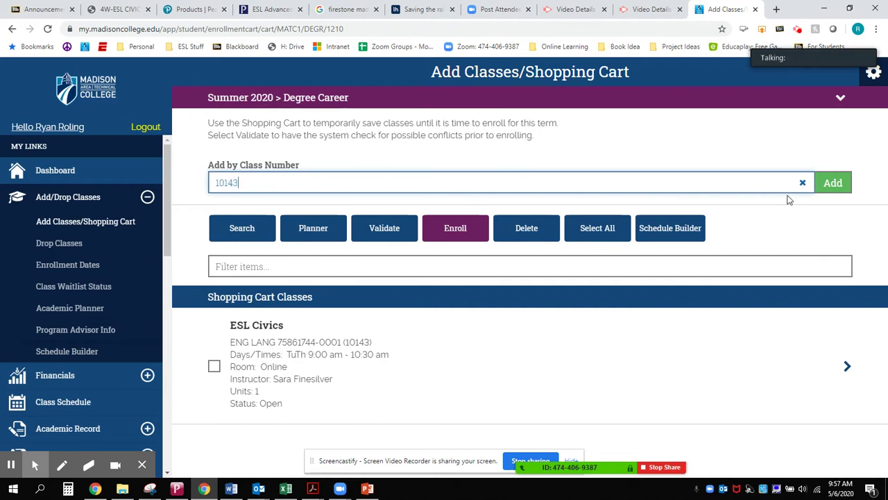
Try adding 10143, see it's already in the cart, and enter class number 10144 instead
{"action": "left_click", "coordinate": [836, 186]}
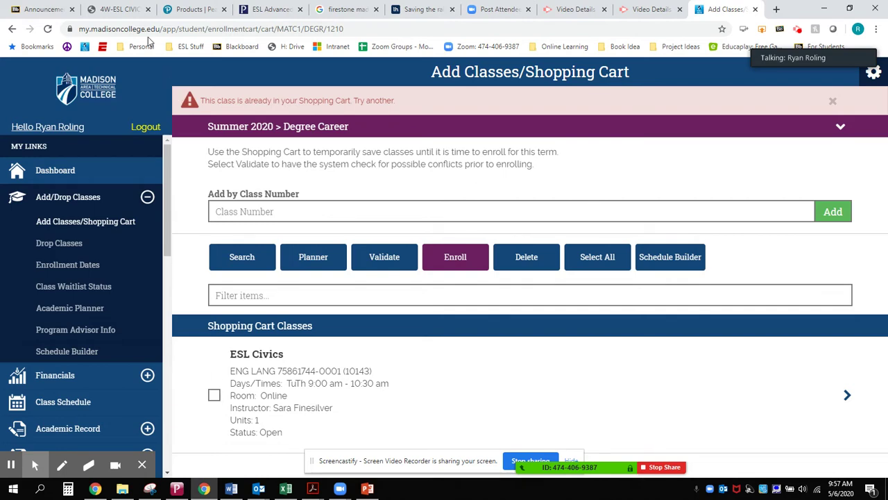
{"action": "left_click", "coordinate": [114, 9]}
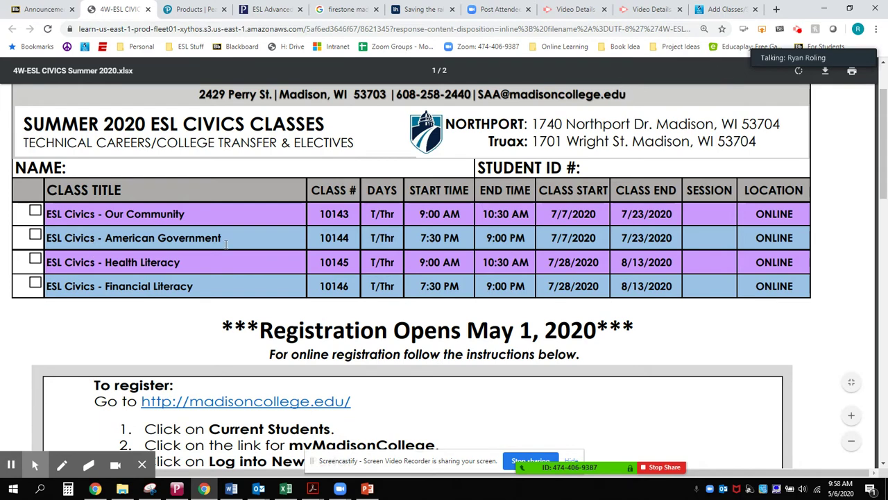
{"action": "left_click", "coordinate": [725, 9]}
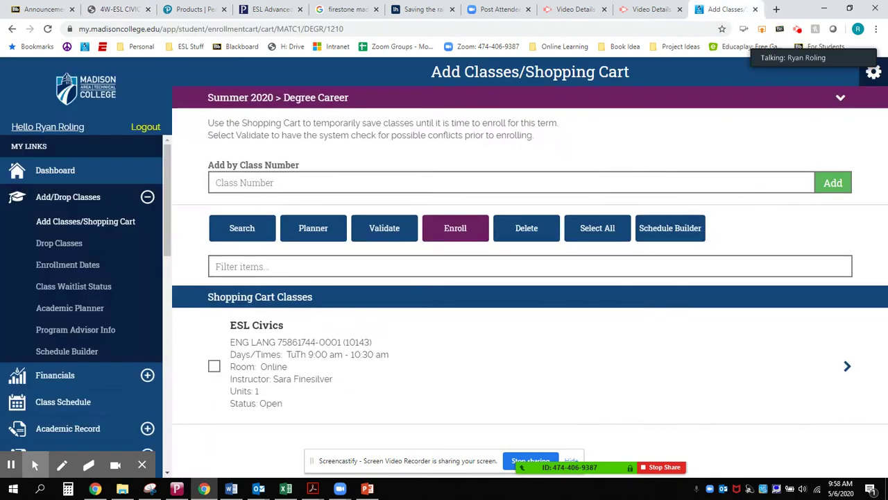
{"action": "left_click", "coordinate": [492, 177]}
{"action": "type", "text": "10144"}
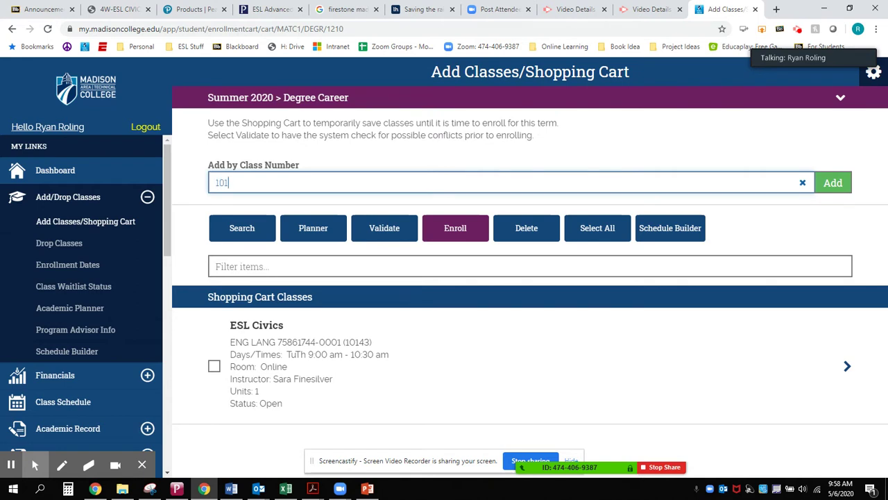
Add class 10144 with 'Wait list if class is full' set to Yes and save
{"action": "left_click", "coordinate": [834, 183]}
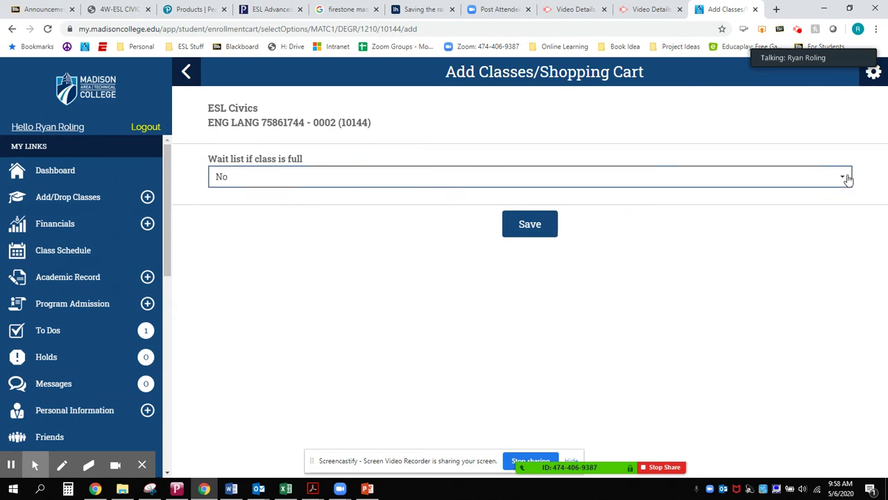
{"action": "left_click", "coordinate": [842, 177]}
{"action": "left_click", "coordinate": [669, 200]}
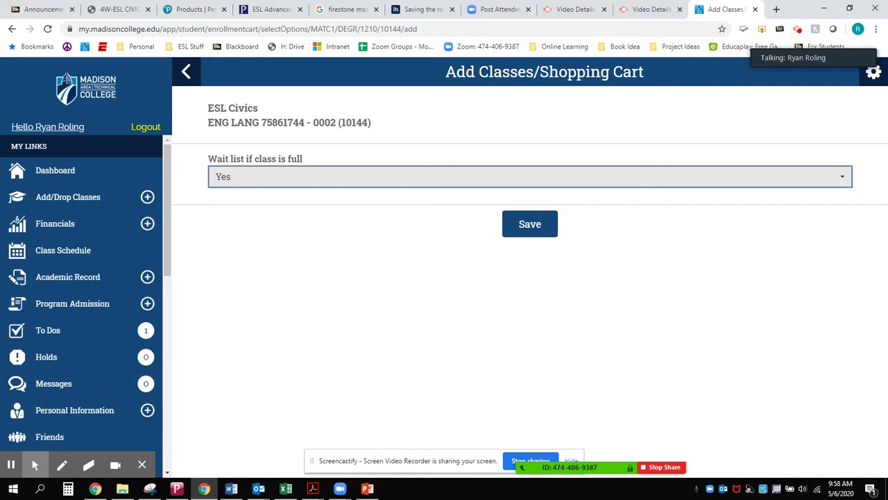
{"action": "left_click", "coordinate": [533, 231]}
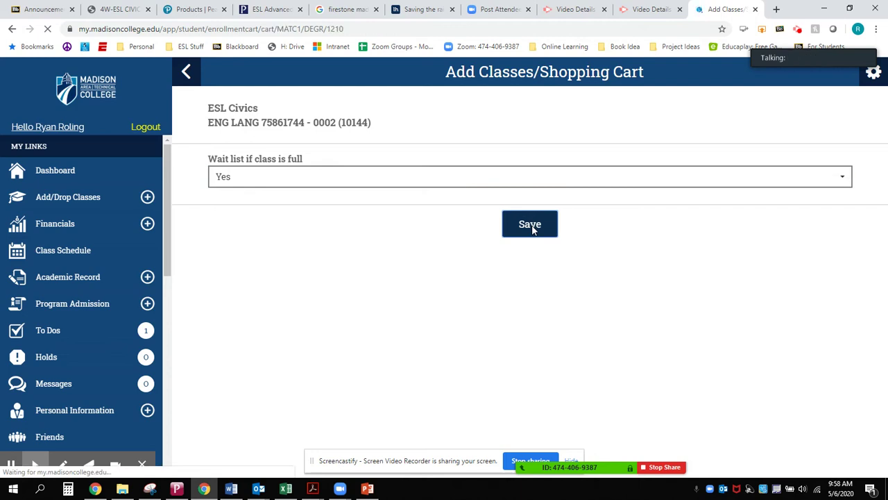
Dismiss the Leave site prompts and check only the evening section 10144, unchecking the 9:00 am class
{"action": "scroll", "coordinate": [424, 319], "scroll_direction": "down", "scroll_amount": 2}
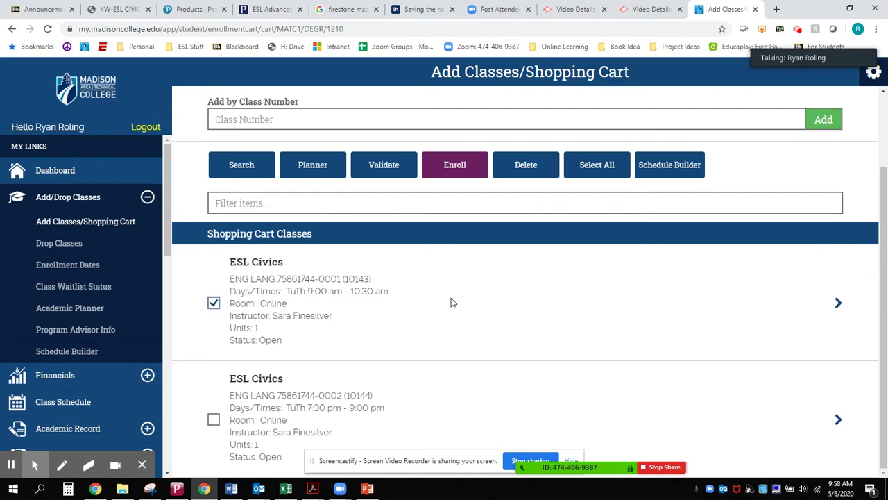
{"action": "left_click", "coordinate": [839, 305]}
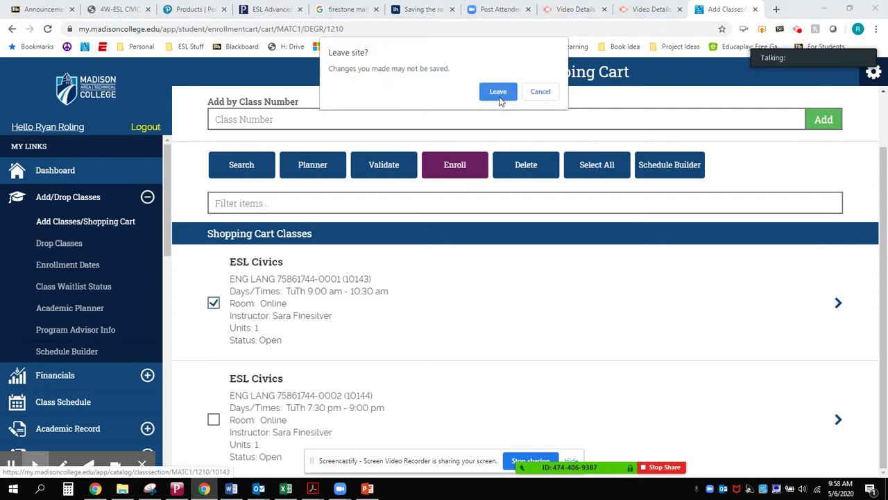
{"action": "left_click", "coordinate": [545, 94]}
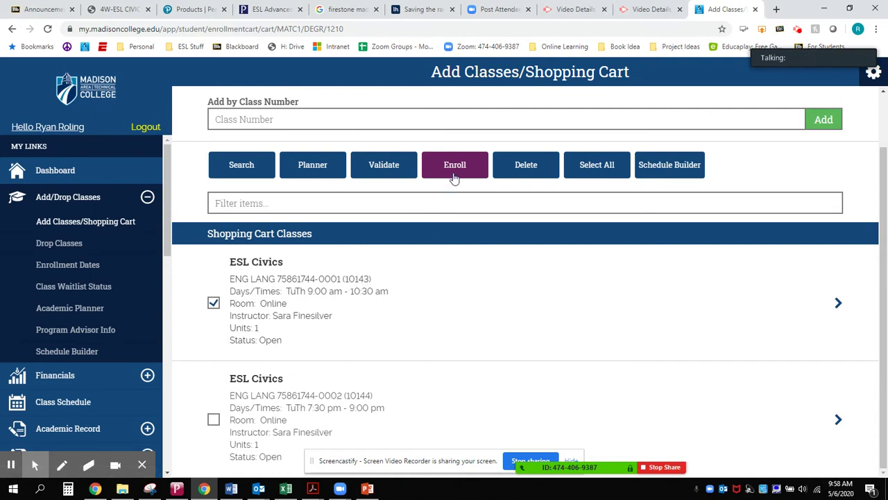
{"action": "left_click", "coordinate": [837, 303]}
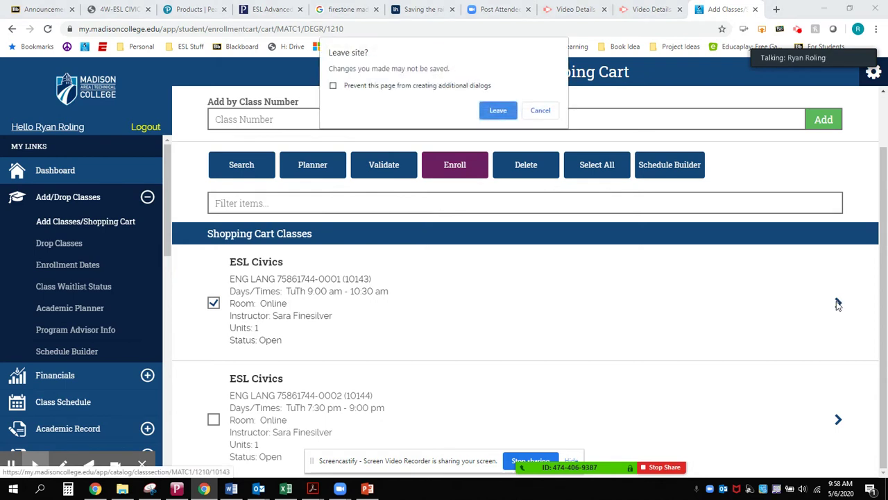
{"action": "left_click", "coordinate": [548, 111]}
{"action": "left_click", "coordinate": [213, 419]}
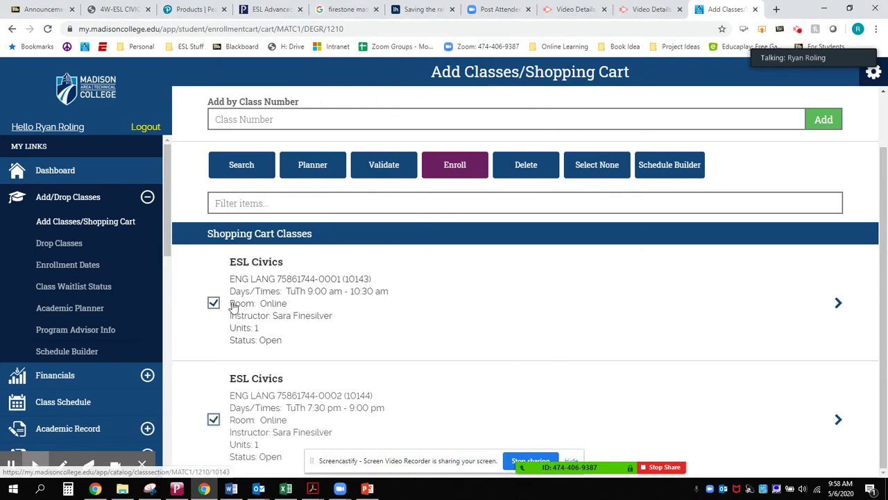
{"action": "left_click", "coordinate": [213, 302]}
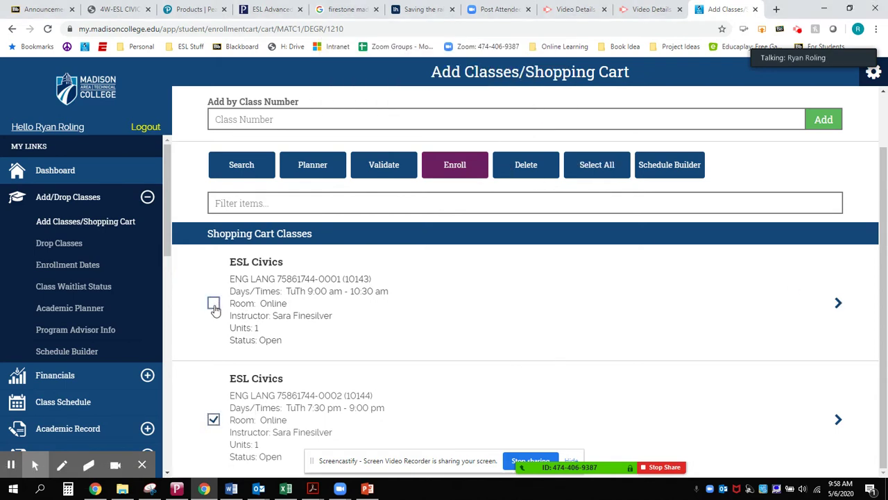
{"action": "left_click", "coordinate": [840, 420]}
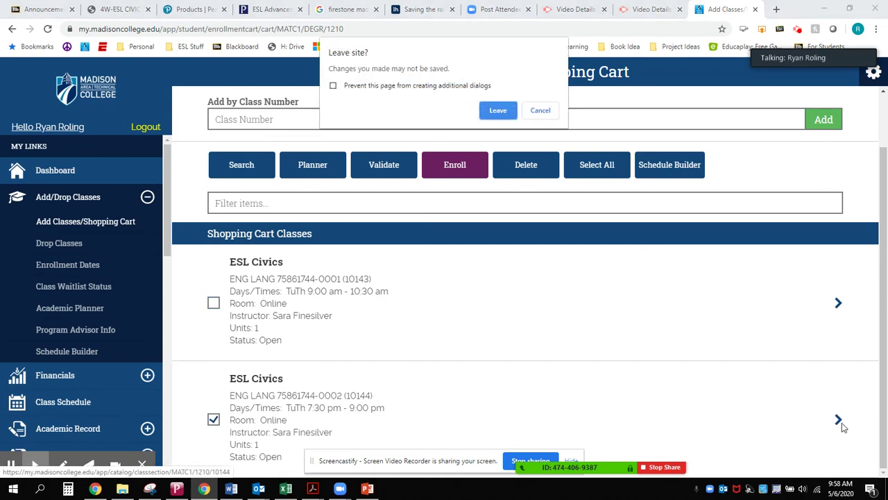
{"action": "left_click", "coordinate": [541, 111]}
Check both ESL Civics sections, agree to the terms and conditions, and submit enrollment
{"action": "left_click", "coordinate": [462, 166]}
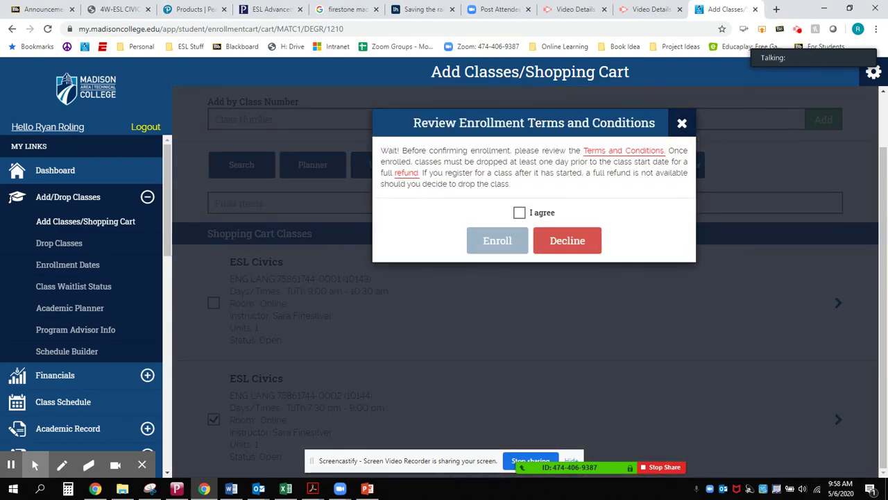
{"action": "left_click", "coordinate": [679, 129]}
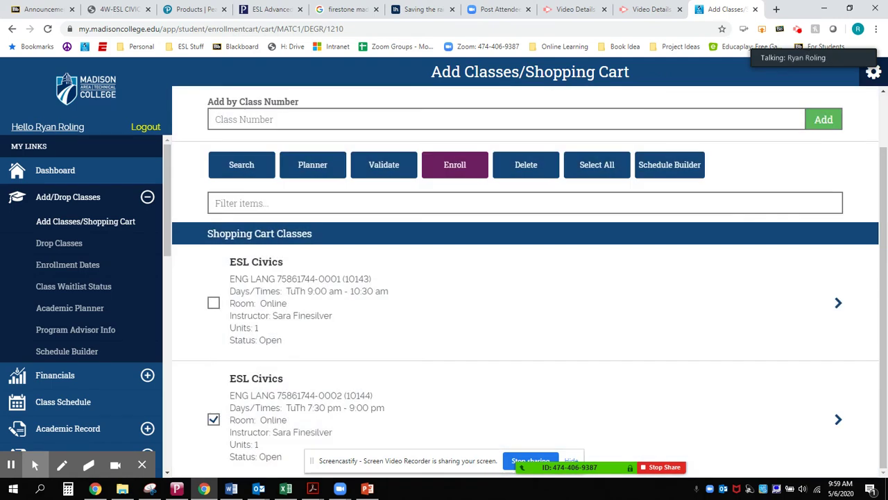
{"action": "left_click", "coordinate": [213, 302]}
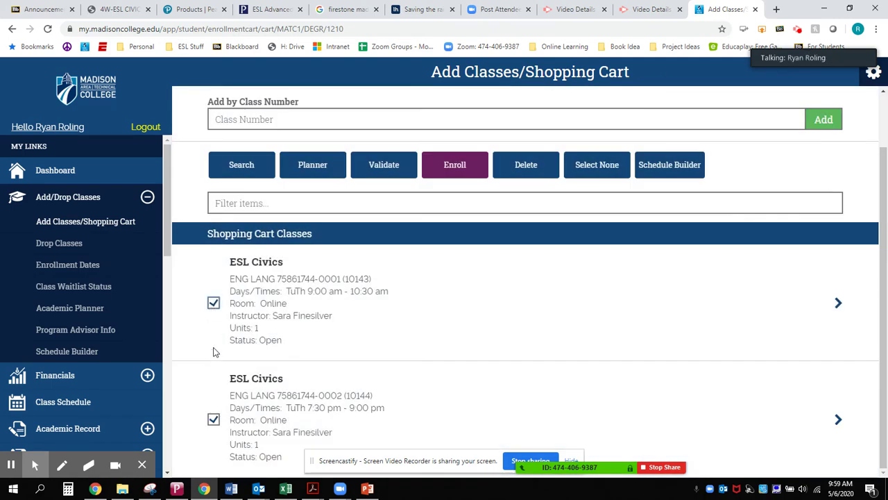
{"action": "left_click", "coordinate": [426, 171]}
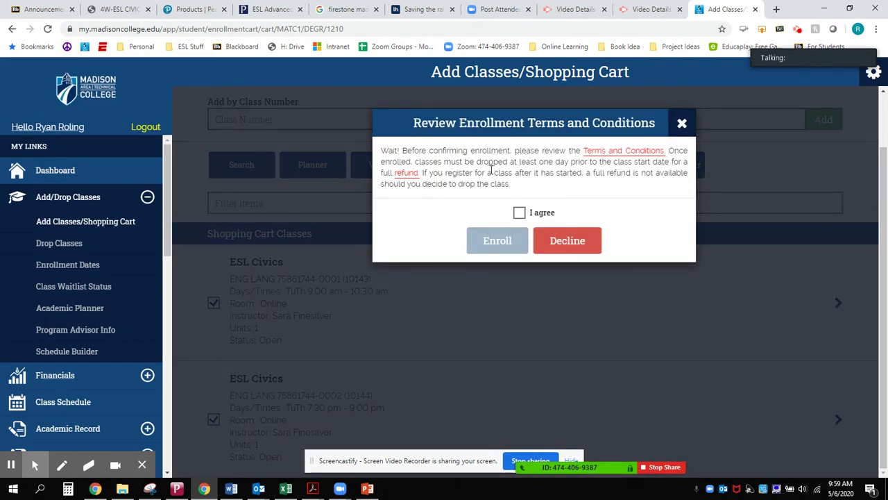
{"action": "left_click", "coordinate": [519, 213]}
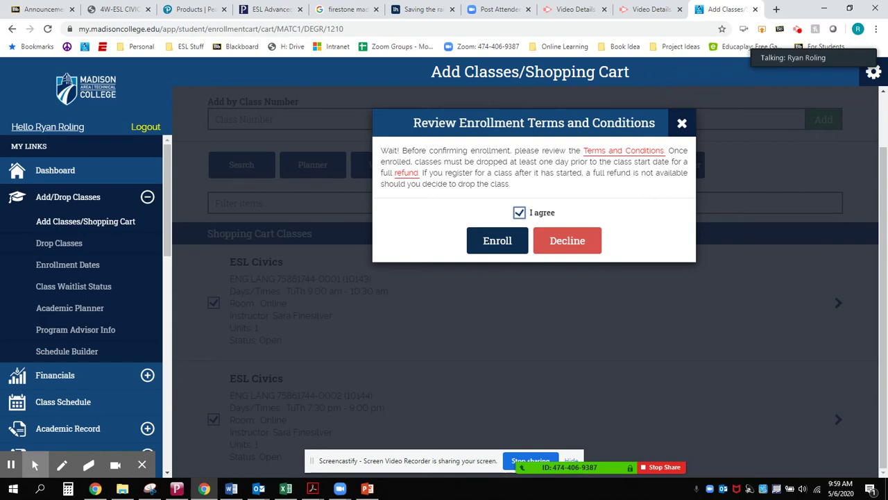
{"action": "left_click", "coordinate": [498, 240]}
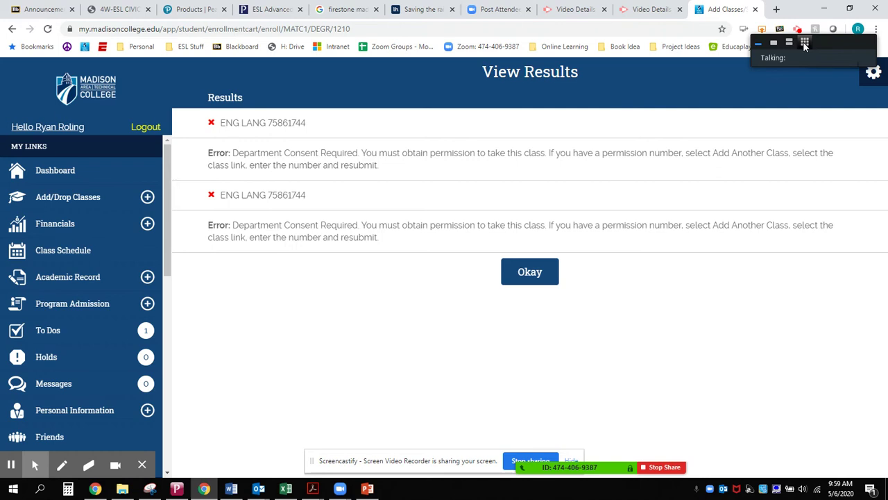
Expand the Zoom video gallery and shrink it to one column while the results show
{"action": "left_click", "coordinate": [803, 42]}
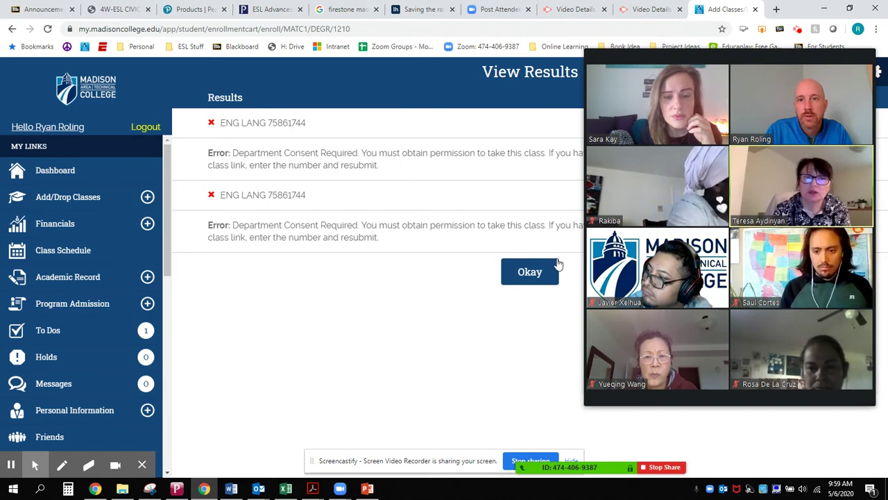
{"action": "left_click", "coordinate": [628, 54]}
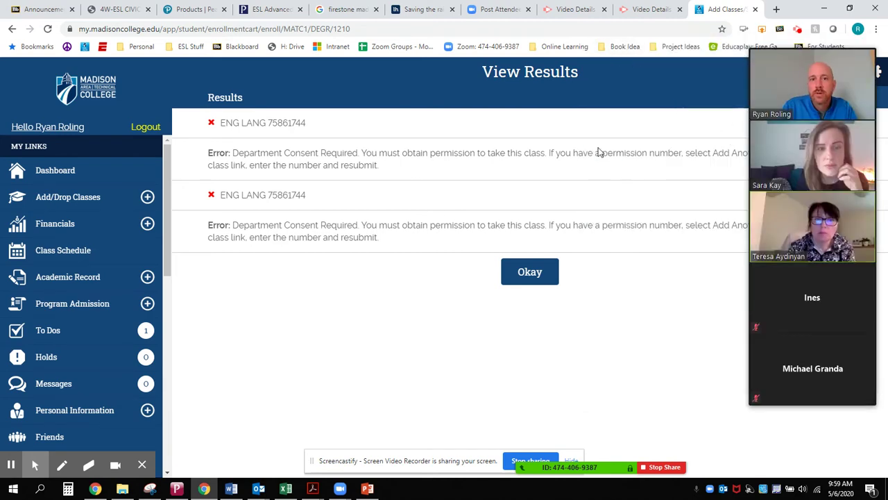
Go back, move the Zoom video panel lower, and reselect the Summer 2020 Degree Career term
{"action": "left_click", "coordinate": [11, 29]}
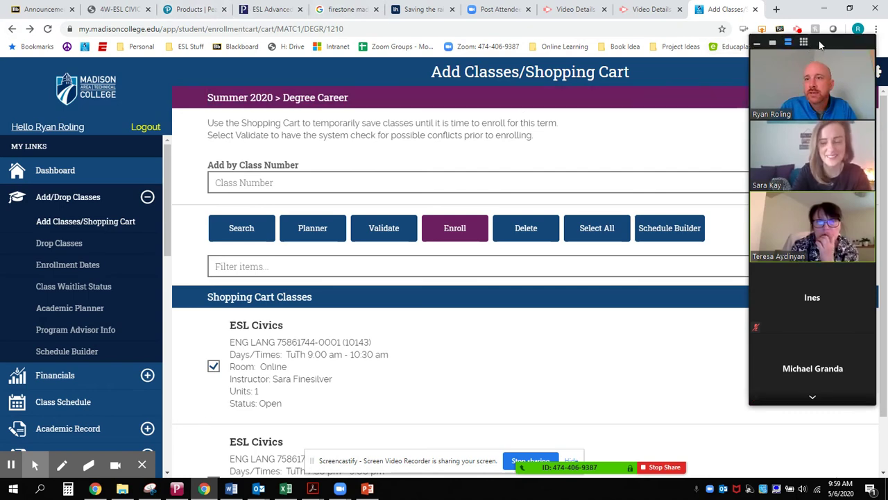
{"action": "left_click_drag", "start_coordinate": [821, 60], "coordinate": [814, 129]}
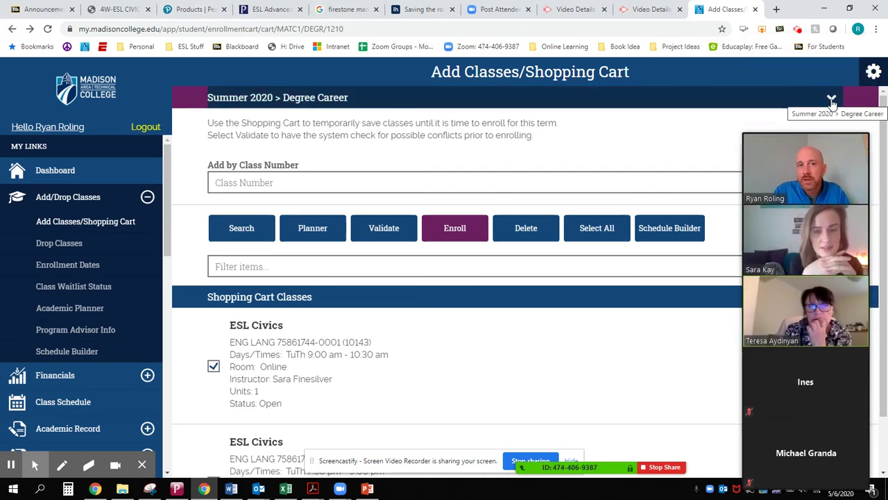
{"action": "left_click", "coordinate": [832, 100]}
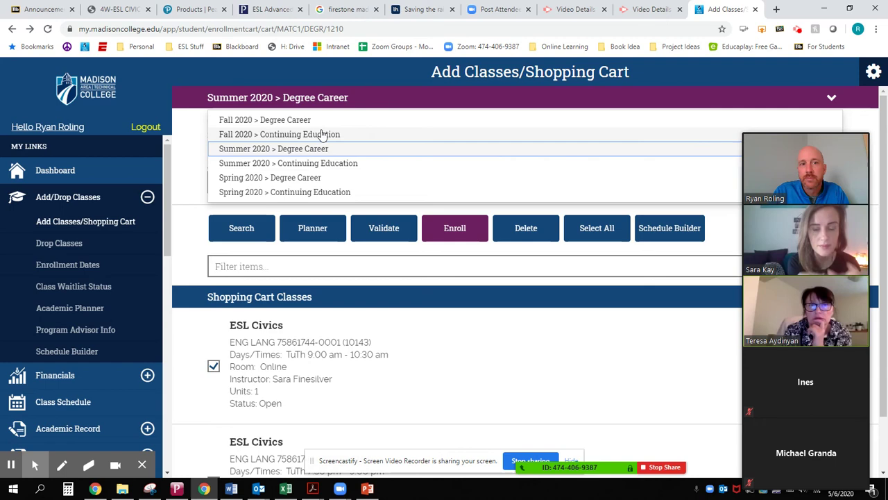
{"action": "left_click", "coordinate": [299, 149]}
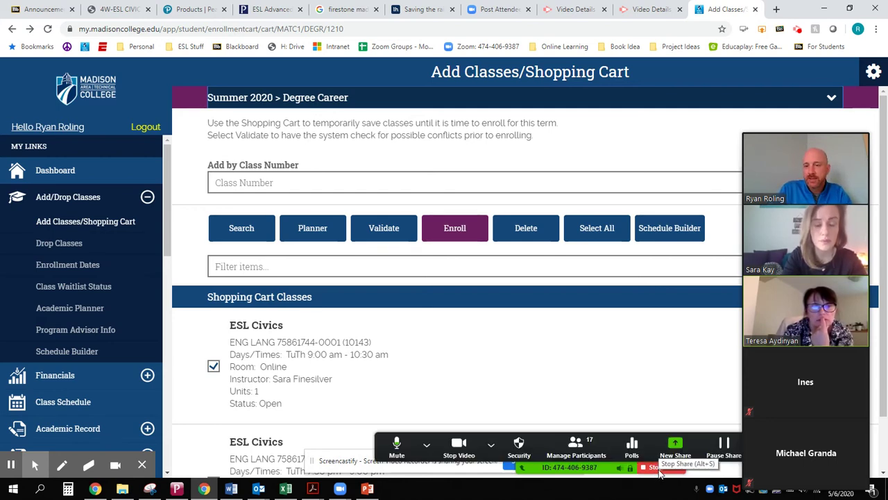
{"action": "mouse_move", "coordinate": [665, 466]}
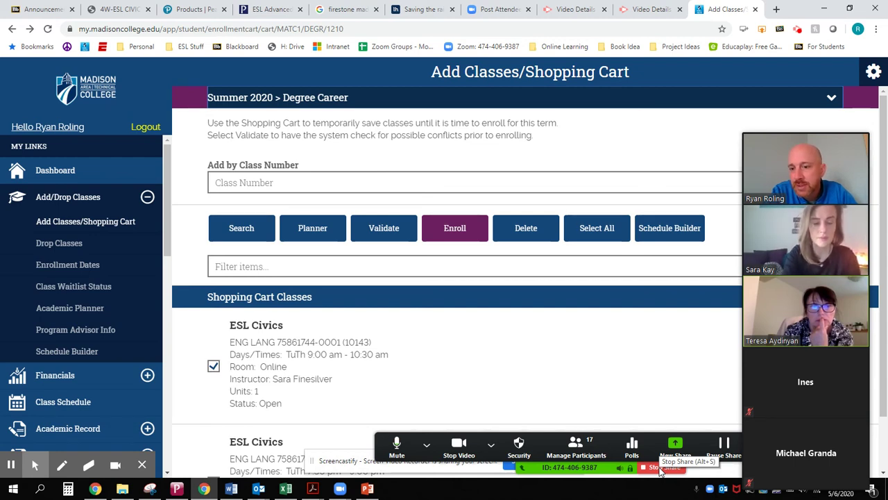
Stop sharing the shopping cart so the participant's shared Dashboard is shown
{"action": "left_click", "coordinate": [661, 469]}
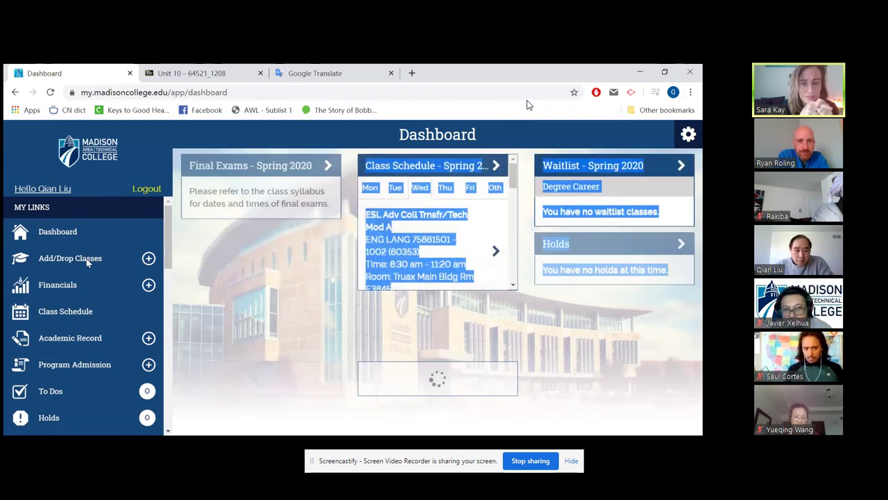
Go to the Add Classes/Shopping Cart page under Add/Drop Classes
{"action": "left_click", "coordinate": [100, 261]}
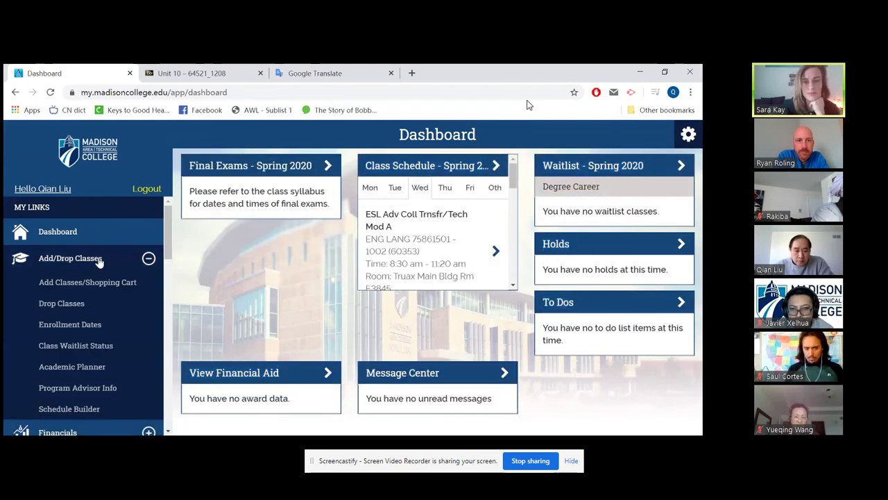
{"action": "left_click", "coordinate": [99, 261]}
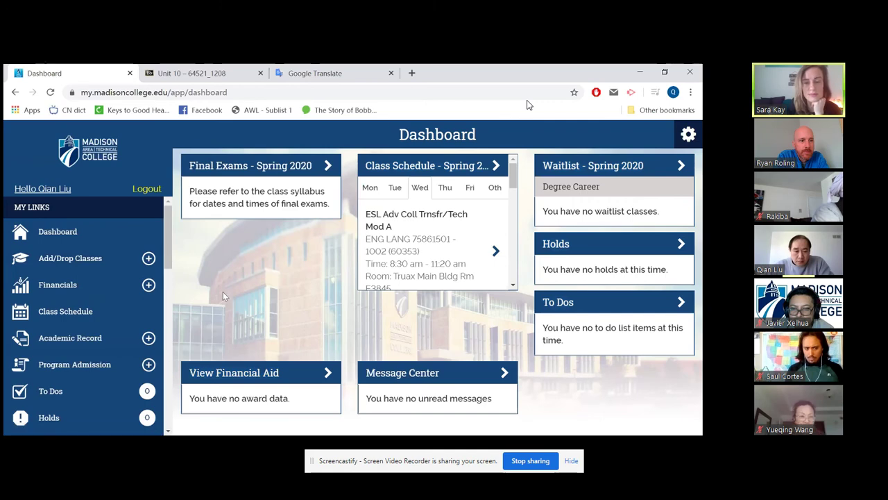
{"action": "left_click", "coordinate": [80, 260]}
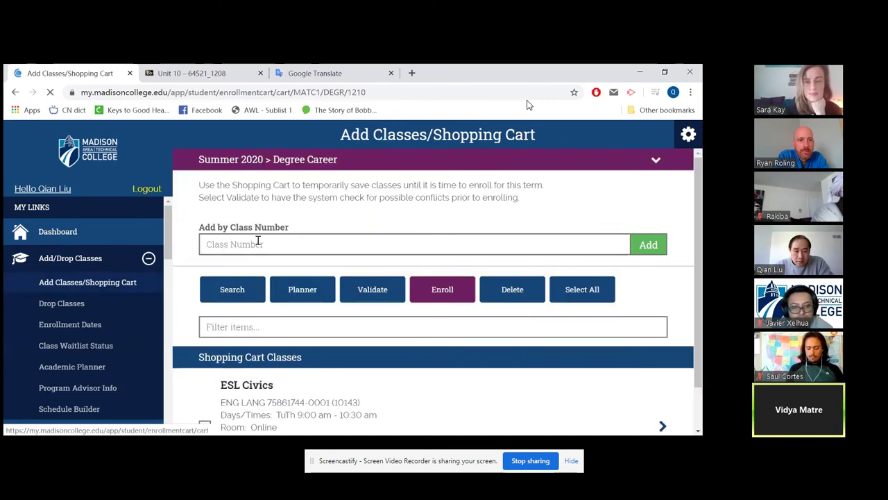
Enter class number 10143, select the ESL Civics class in the cart, and enroll
{"action": "left_click", "coordinate": [261, 253]}
{"action": "left_click", "coordinate": [222, 266]}
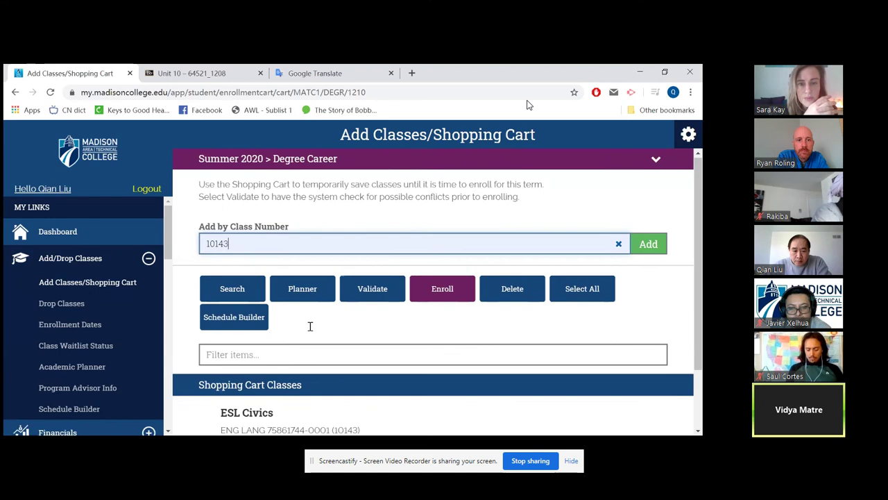
{"action": "scroll", "coordinate": [253, 357], "scroll_direction": "down", "scroll_amount": 1}
{"action": "scroll", "coordinate": [258, 367], "scroll_direction": "down", "scroll_amount": 1}
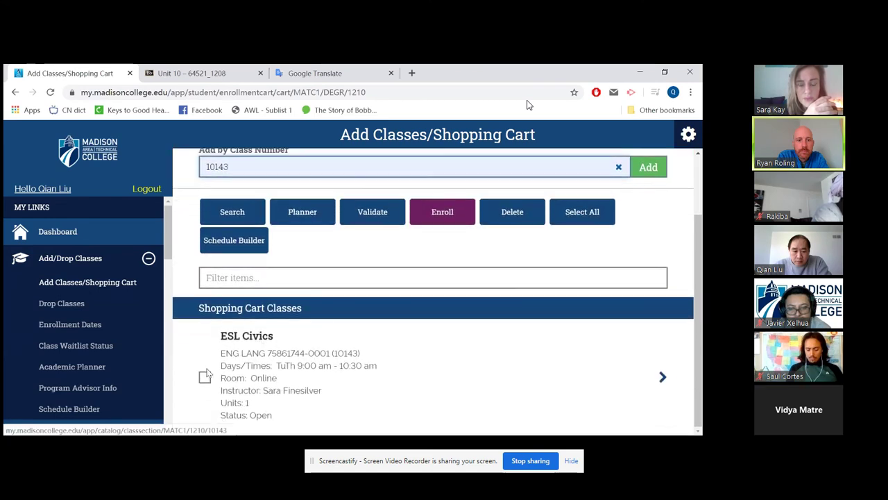
{"action": "left_click", "coordinate": [205, 377]}
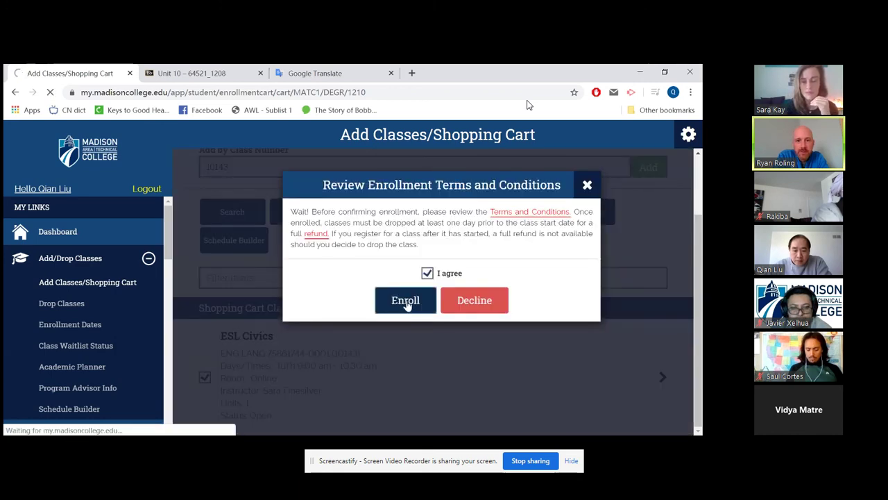
{"action": "left_click", "coordinate": [406, 305]}
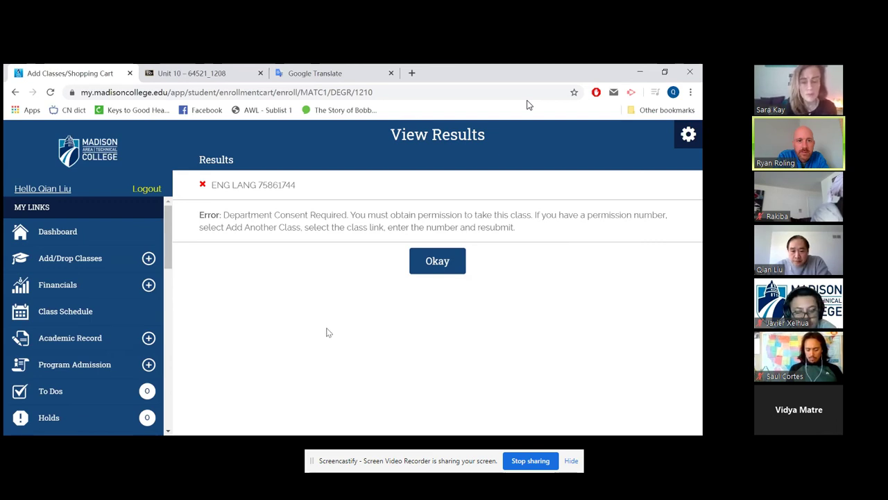
Dismiss the consent error, stop the participant's sharing, and return to the Summer 2020 cart
{"action": "left_click", "coordinate": [435, 265]}
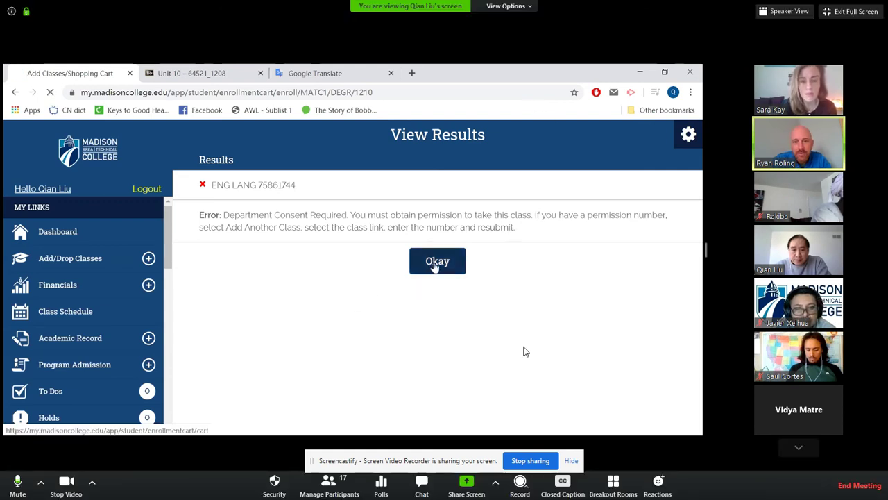
{"action": "left_click", "coordinate": [526, 7]}
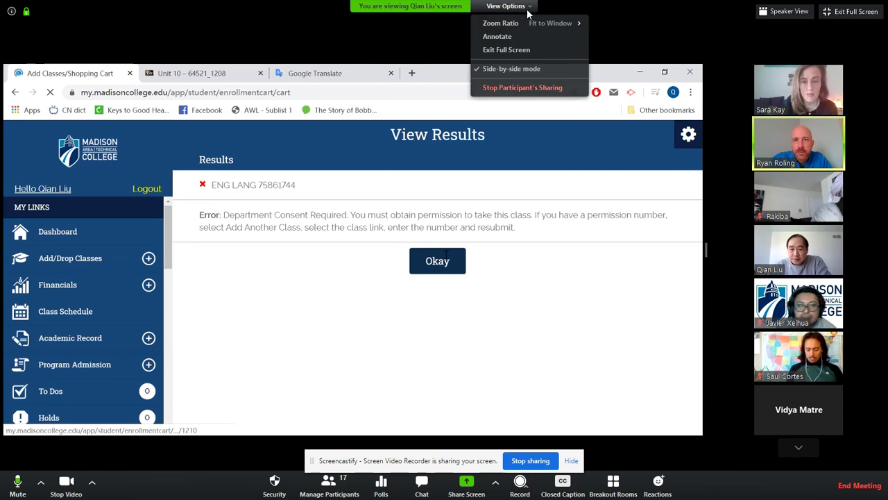
{"action": "left_click", "coordinate": [514, 87]}
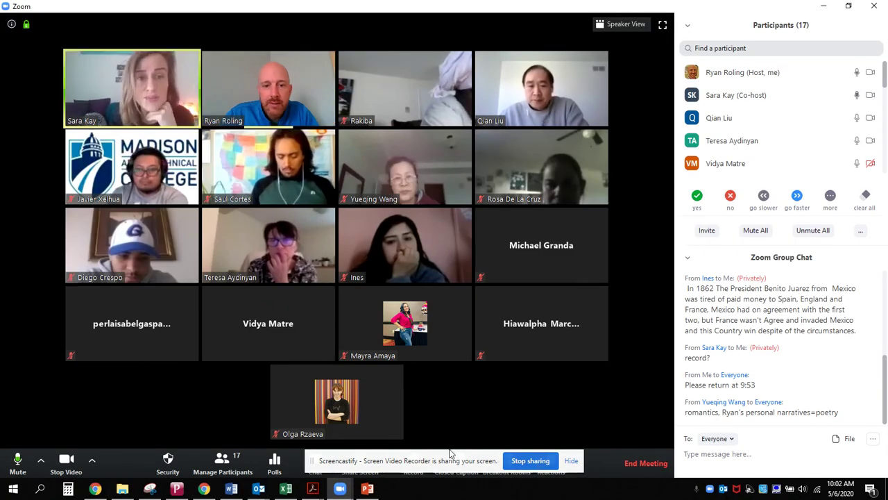
{"action": "left_click", "coordinate": [203, 490]}
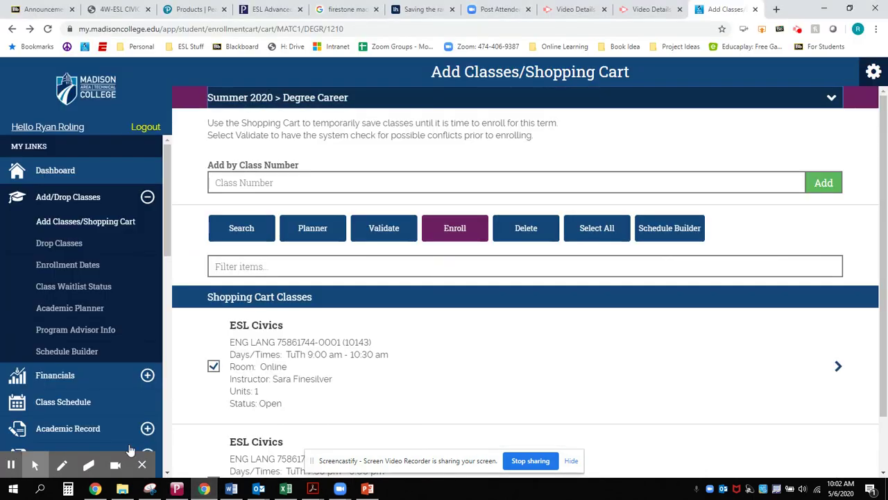